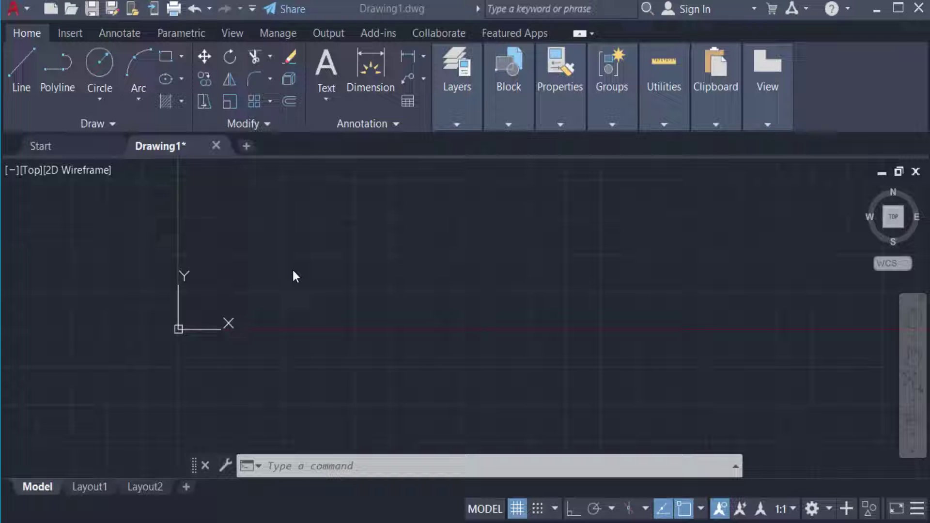
Draw a rectangle with REC by picking two opposite corners in the empty drawing
{"action": "left_click", "coordinate": [321, 466]}
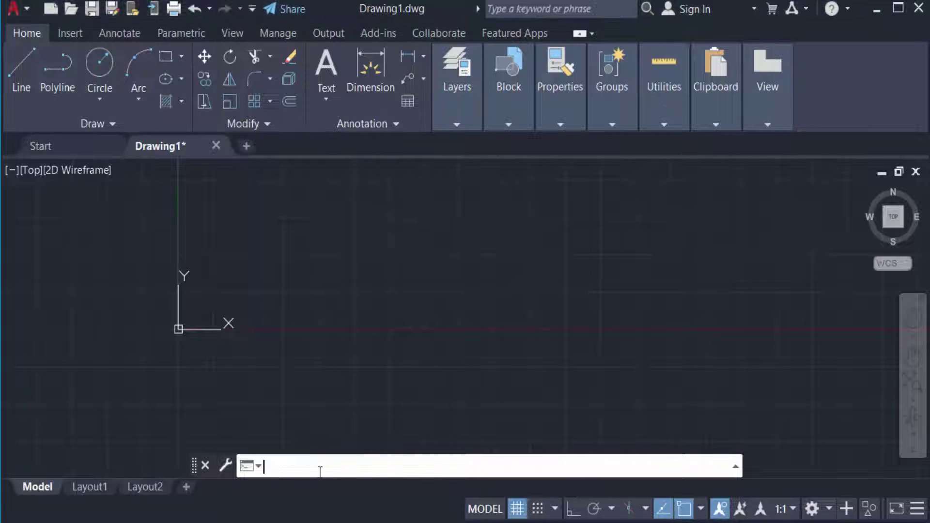
{"action": "type", "text": "rec"}
{"action": "key", "text": "Escape"}
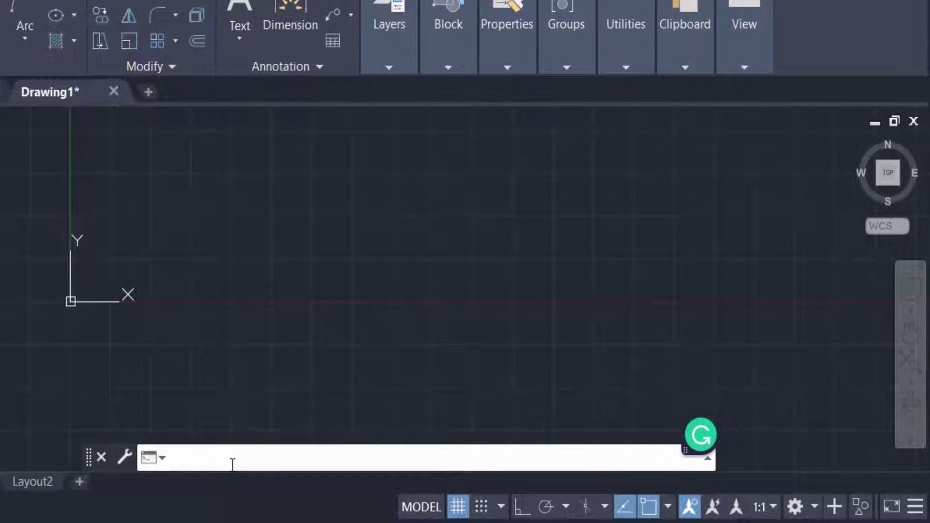
{"action": "left_click", "coordinate": [237, 212]}
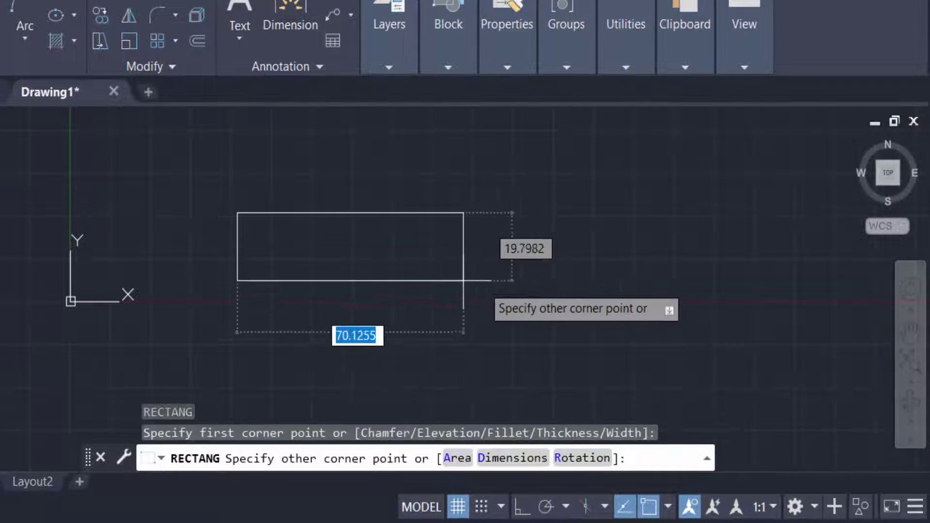
{"action": "left_click", "coordinate": [518, 356]}
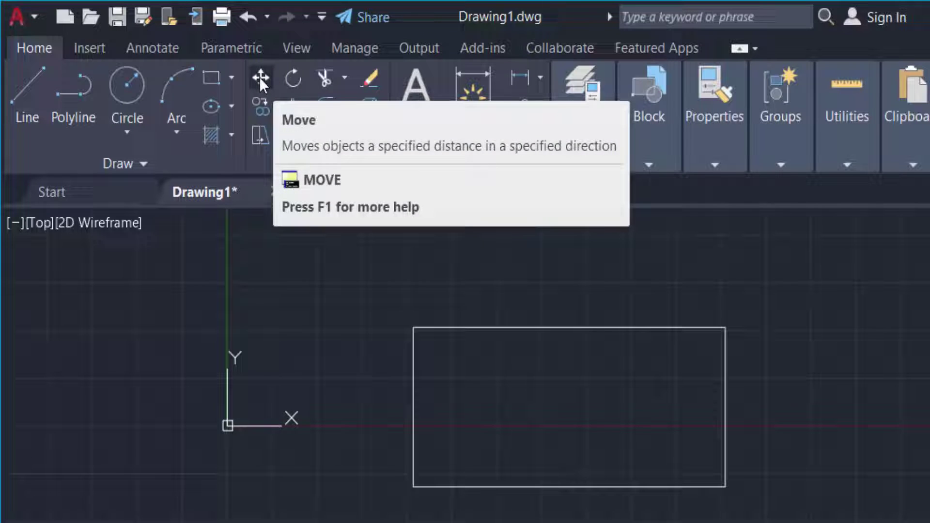
{"action": "left_click", "coordinate": [260, 77]}
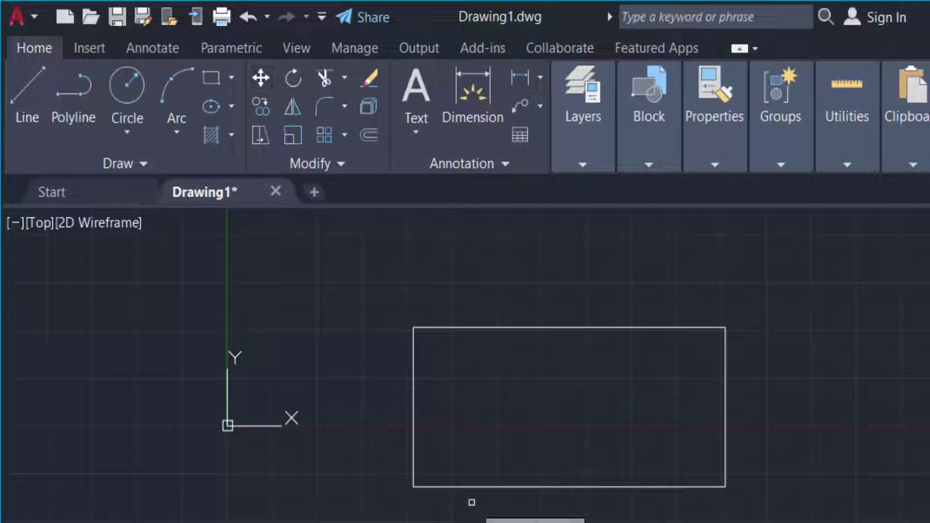
{"action": "left_click", "coordinate": [474, 486]}
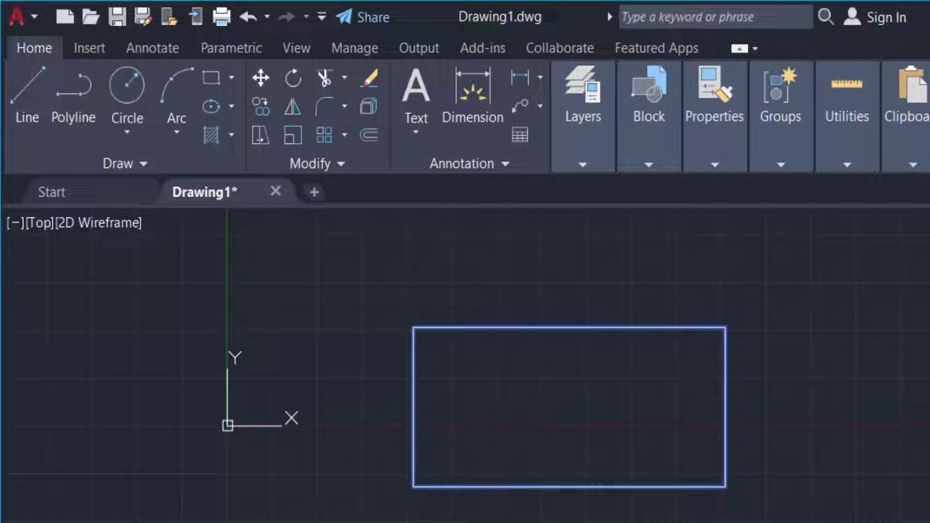
{"action": "key", "text": "Return"}
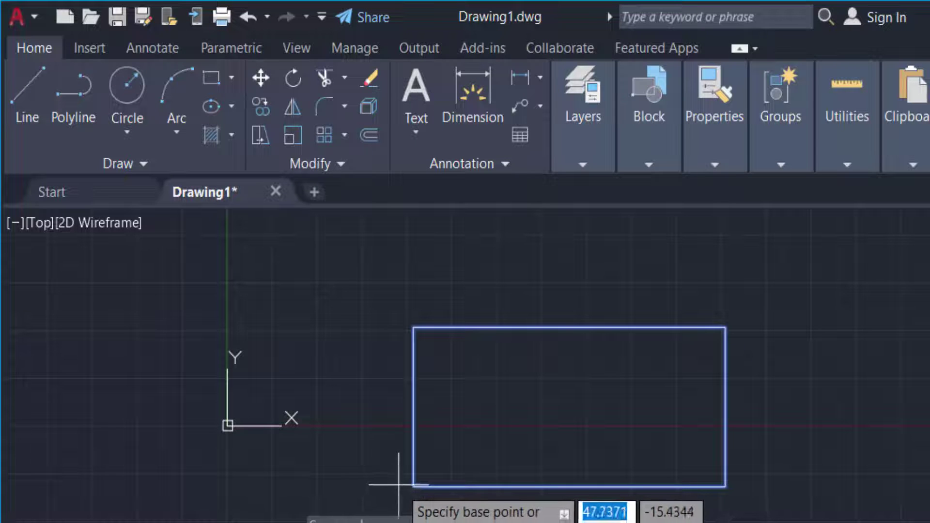
{"action": "left_click", "coordinate": [413, 486]}
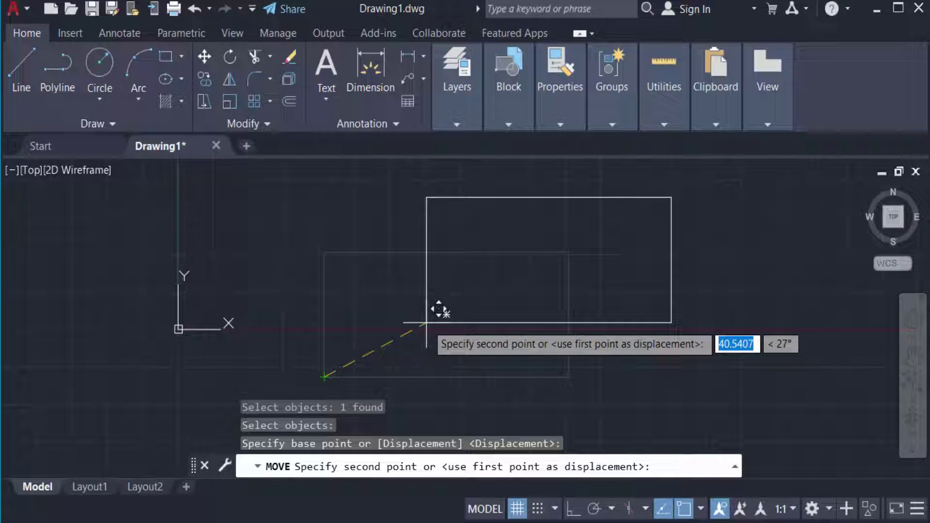
Move the rectangle from its lower-left corner to a new point up and left
{"action": "key", "text": "Escape"}
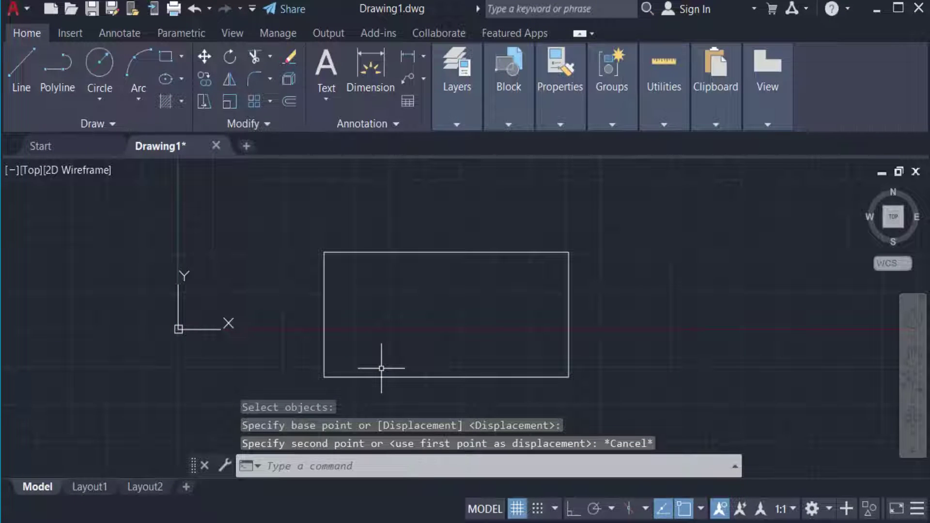
{"action": "key", "text": "Return"}
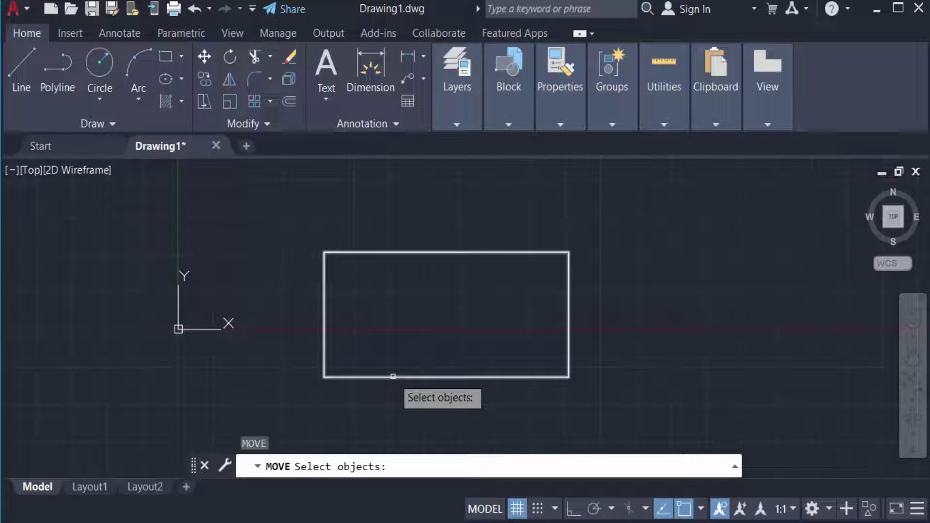
{"action": "left_click", "coordinate": [392, 376]}
{"action": "key", "text": "Return"}
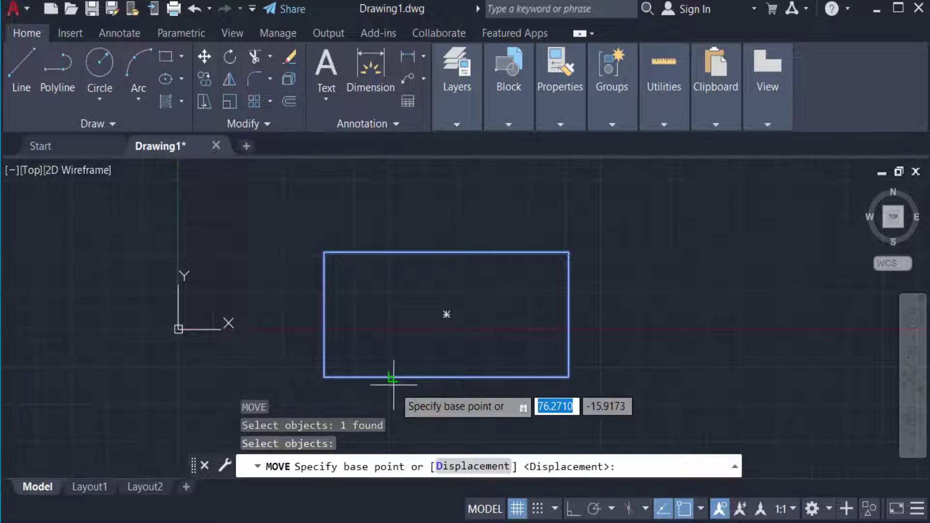
{"action": "left_click", "coordinate": [324, 376]}
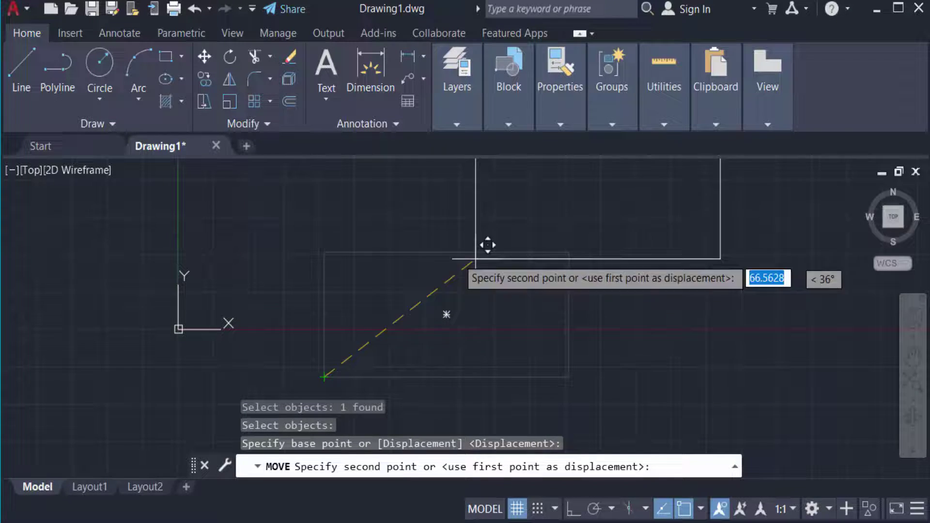
{"action": "left_click", "coordinate": [221, 293]}
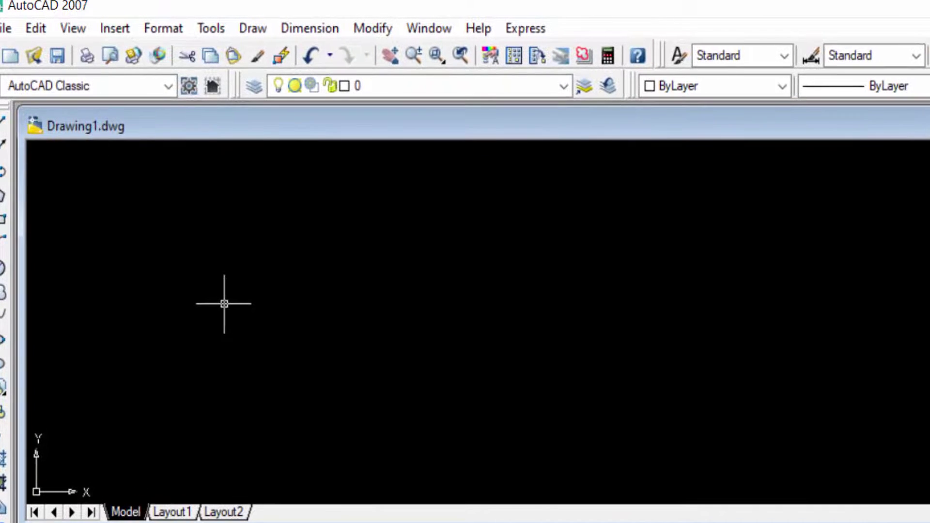
{"action": "type", "text": "pl"}
Draw a polyline with a short straight segment, then an arc sweeping far right
{"action": "key", "text": "Return"}
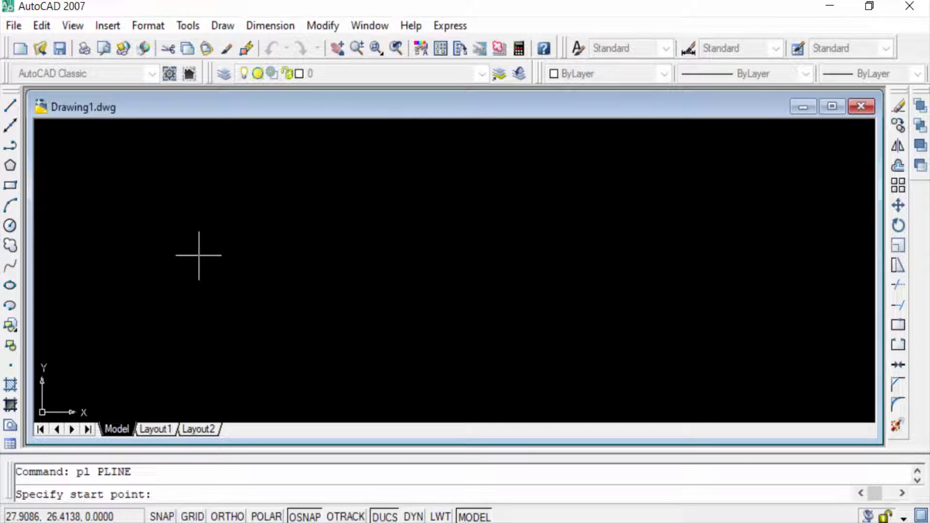
{"action": "left_click", "coordinate": [212, 267]}
{"action": "left_click", "coordinate": [353, 248]}
{"action": "type", "text": "a"}
{"action": "key", "text": "Return"}
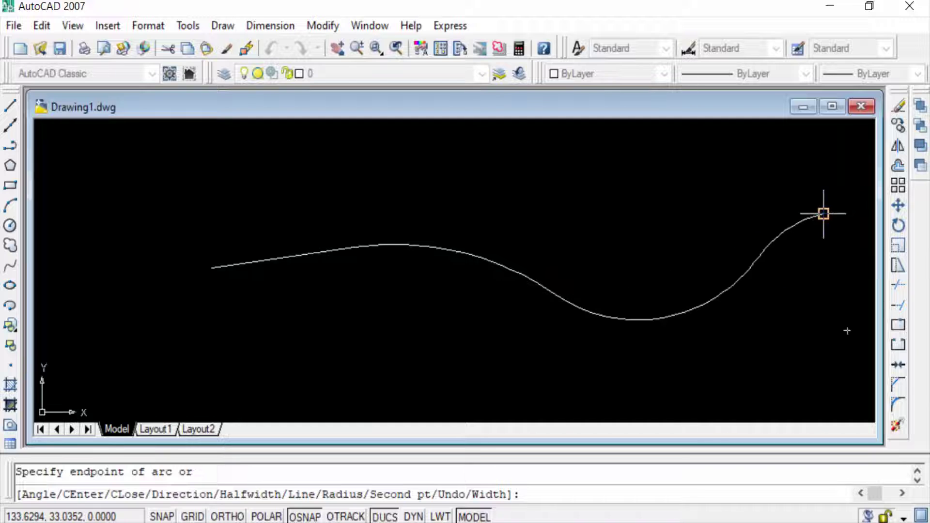
{"action": "left_click", "coordinate": [825, 213]}
{"action": "key", "text": "Return"}
{"action": "type", "text": "c"}
{"action": "key", "text": "Return"}
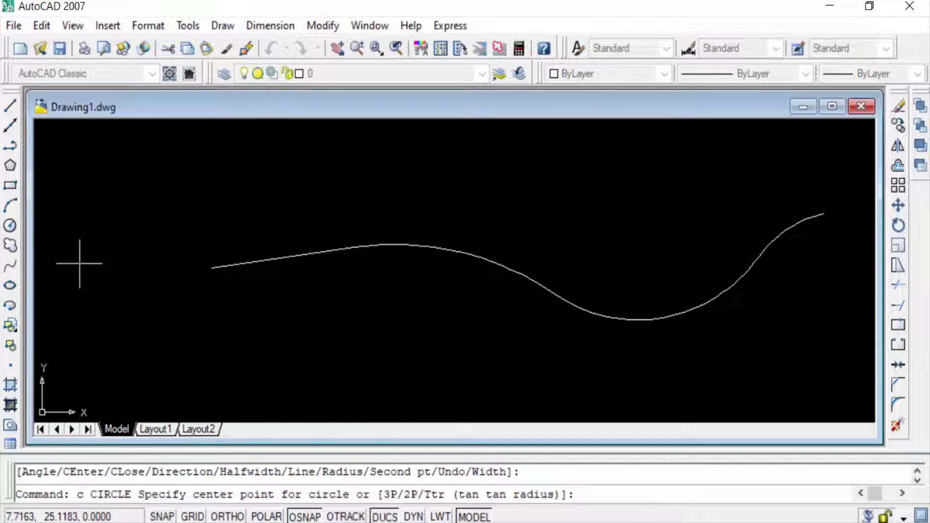
Draw a circle centred on the polyline's left start point with a picked radius
{"action": "left_click", "coordinate": [212, 267]}
{"action": "left_click", "coordinate": [242, 310]}
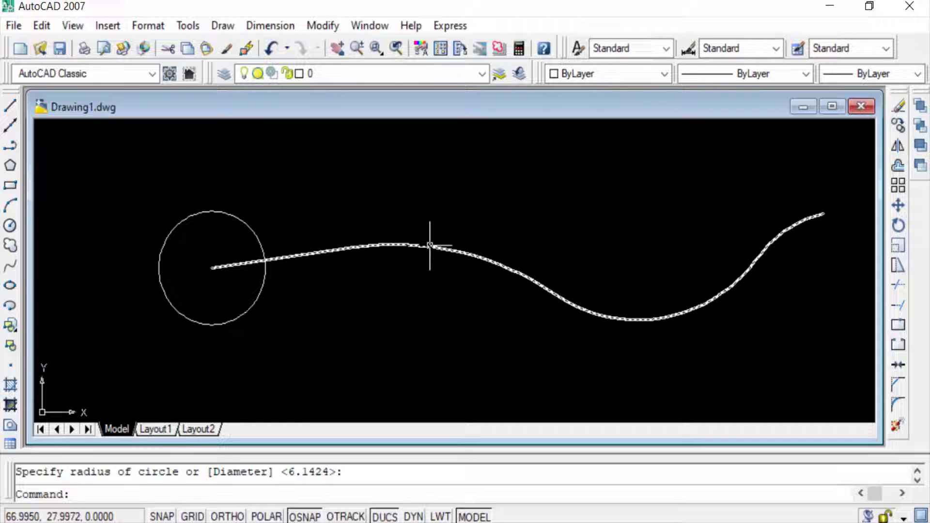
{"action": "key", "text": "Escape"}
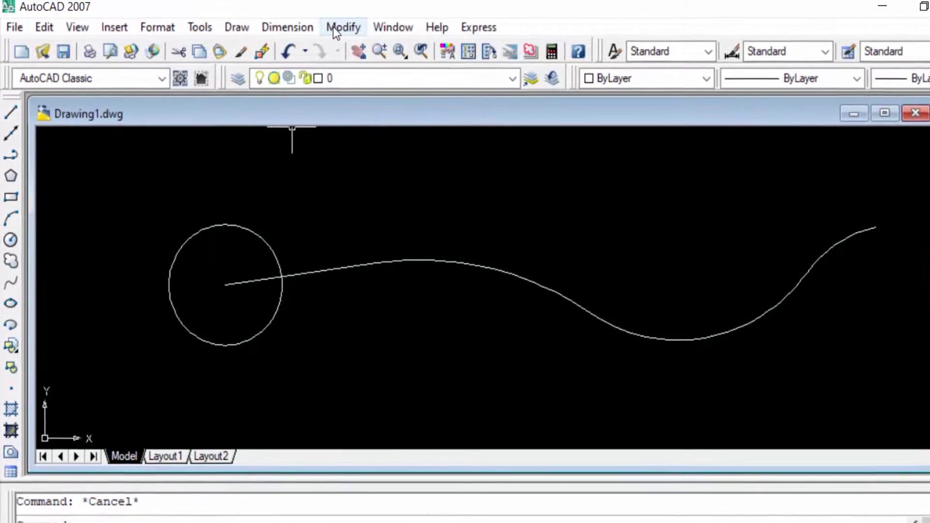
Move the circle from its centre onto the polyline just in from its left end
{"action": "left_click", "coordinate": [329, 27]}
{"action": "left_click", "coordinate": [417, 267]}
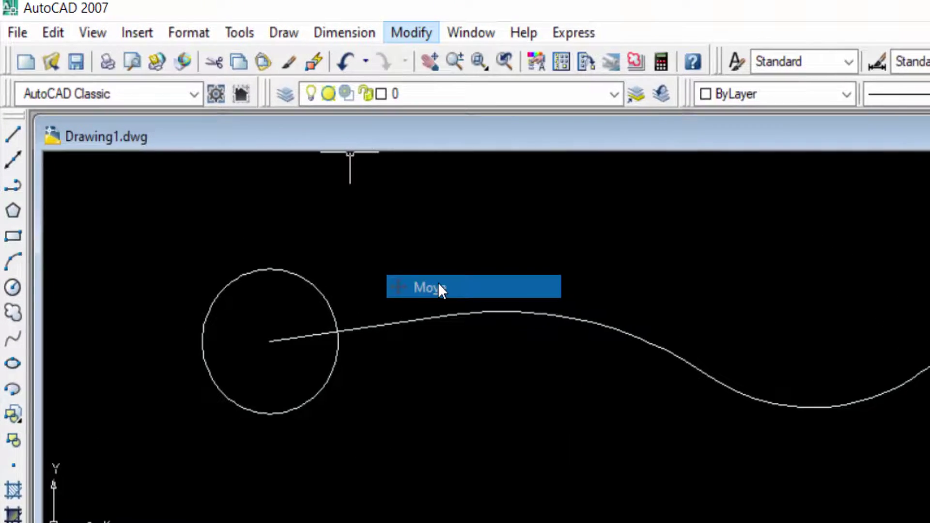
{"action": "left_click", "coordinate": [367, 381]}
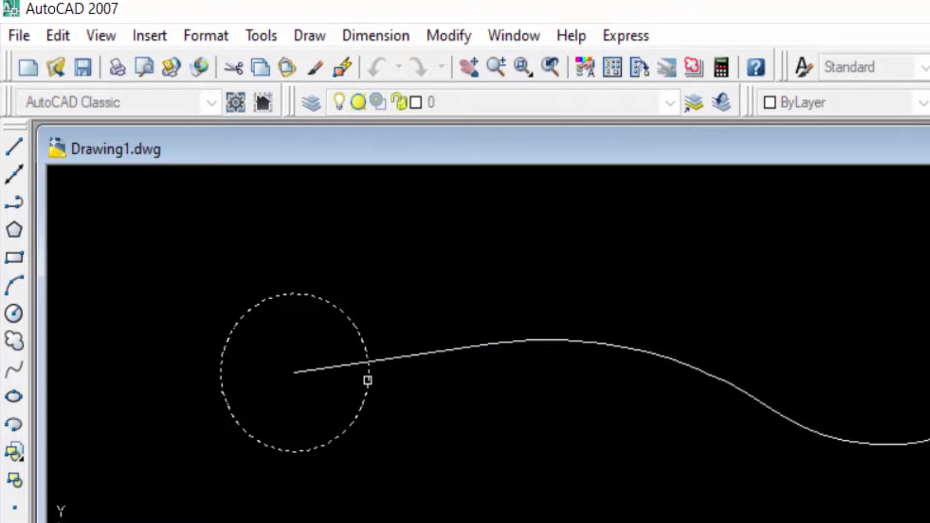
{"action": "key", "text": "Return"}
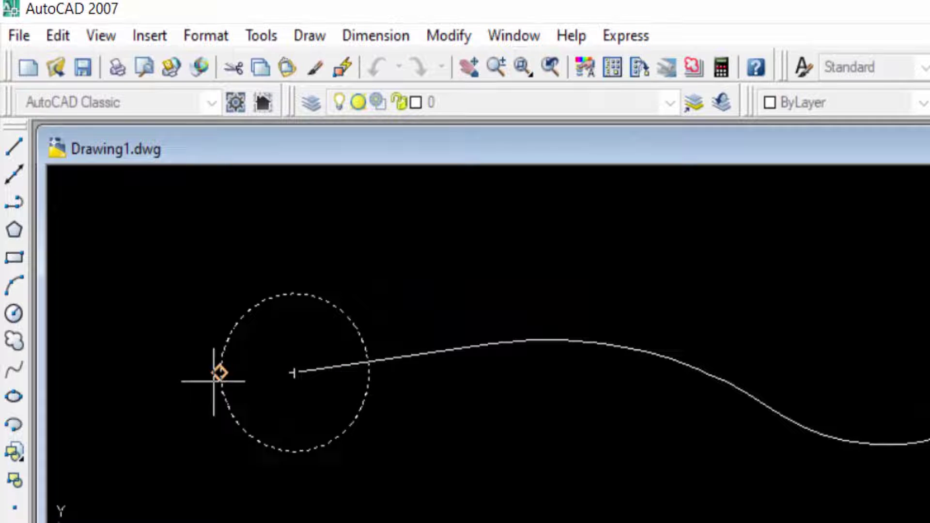
{"action": "left_click", "coordinate": [294, 373]}
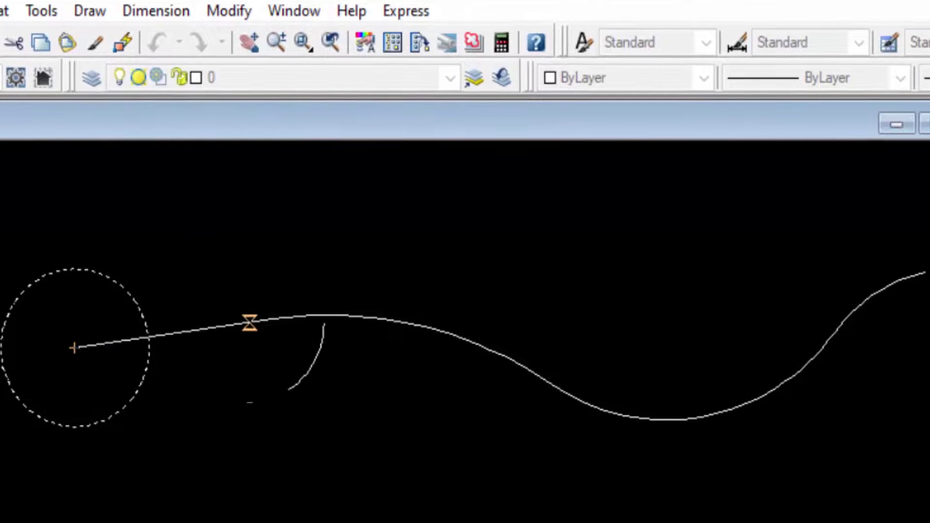
{"action": "left_click", "coordinate": [249, 323]}
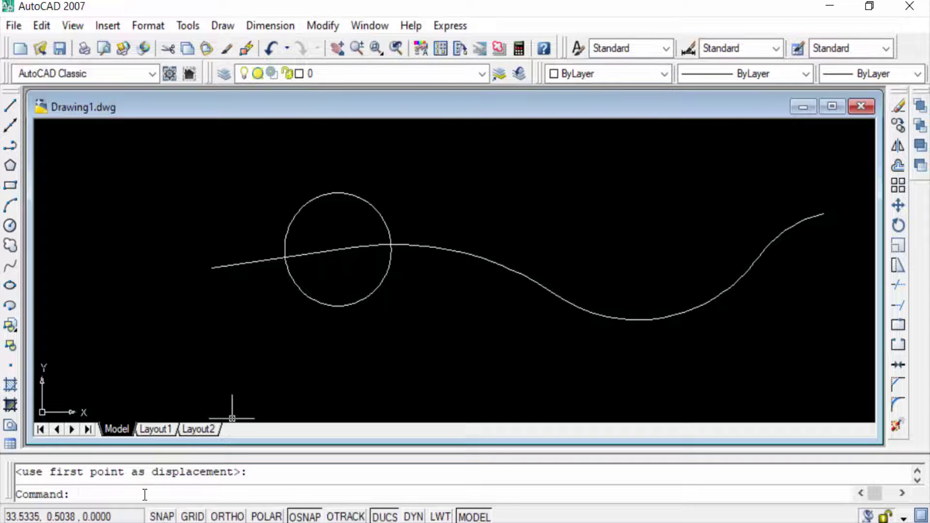
{"action": "type", "text": "m"}
Move the circle by 10 and then 30 units, onto the curve's low dip
{"action": "key", "text": "Return"}
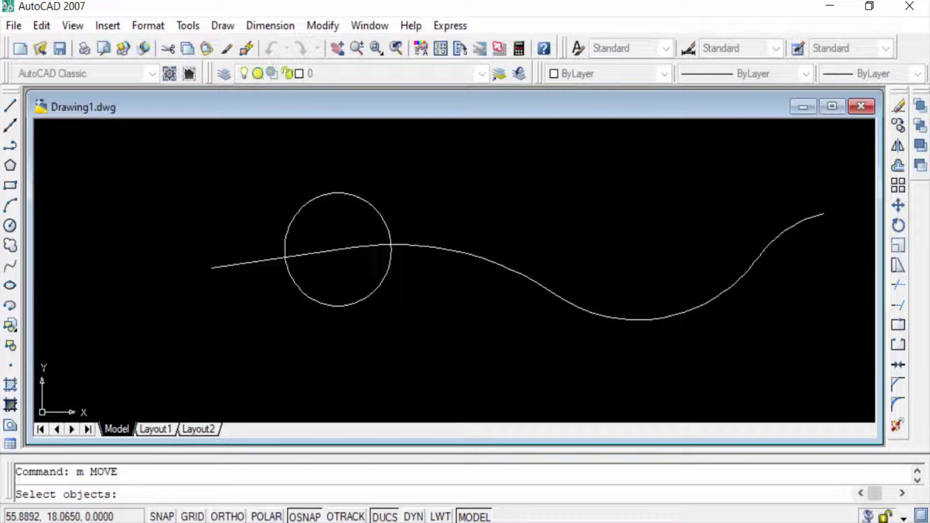
{"action": "left_click", "coordinate": [362, 301]}
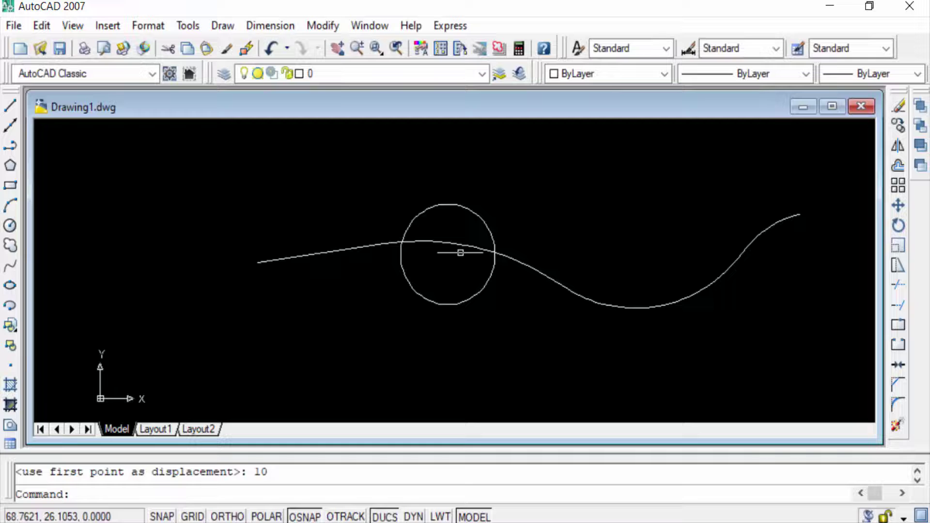
{"action": "key", "text": "Return"}
{"action": "left_click", "coordinate": [442, 306]}
{"action": "key", "text": "Return"}
{"action": "left_click", "coordinate": [447, 255]}
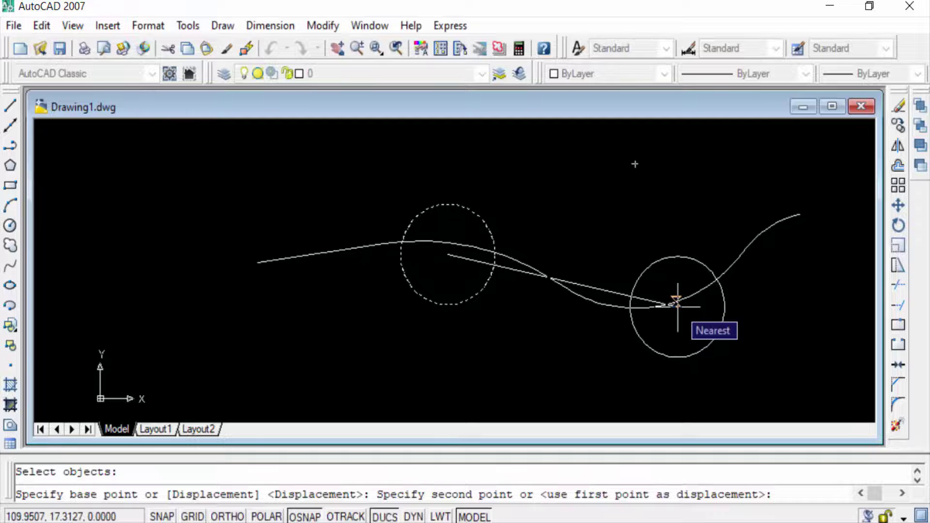
{"action": "type", "text": "30"}
{"action": "key", "text": "Return"}
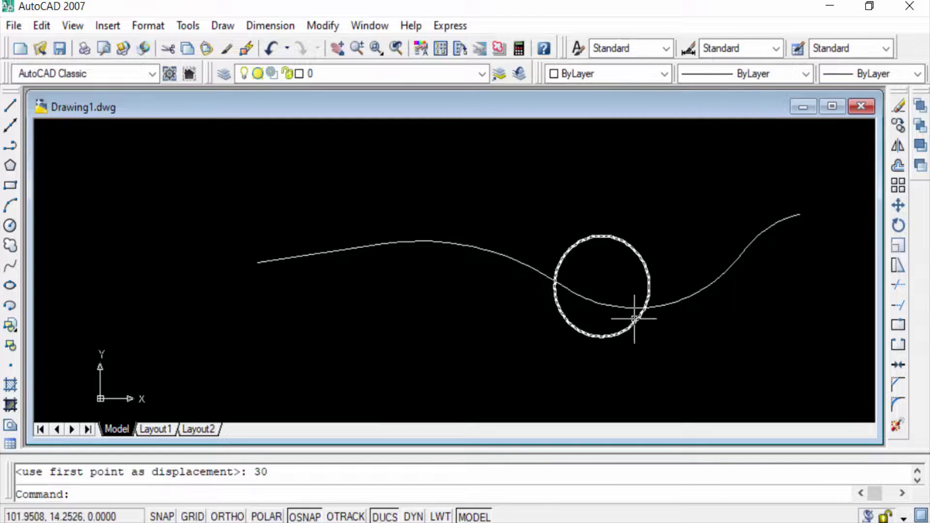
{"action": "scroll", "coordinate": [619, 247], "scroll_direction": "down", "scroll_amount": 2}
{"action": "scroll", "coordinate": [507, 304], "scroll_direction": "up", "scroll_amount": 1}
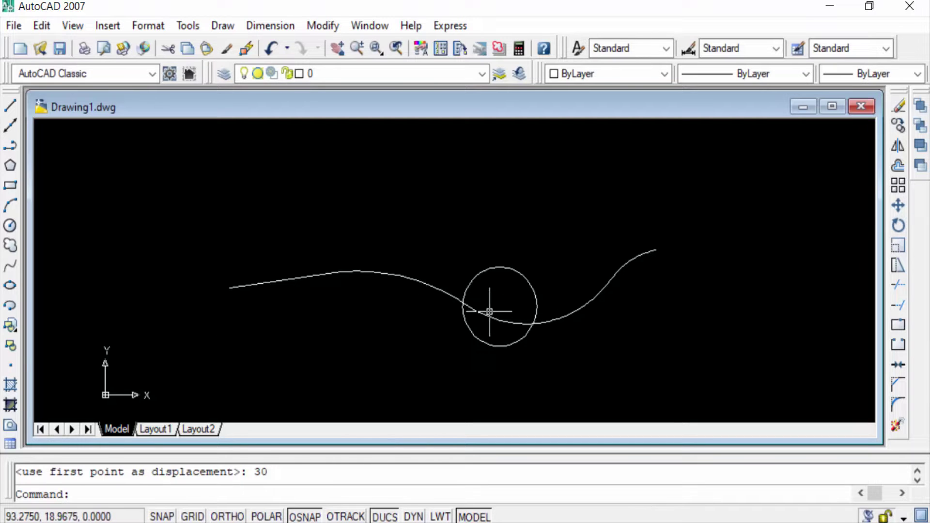